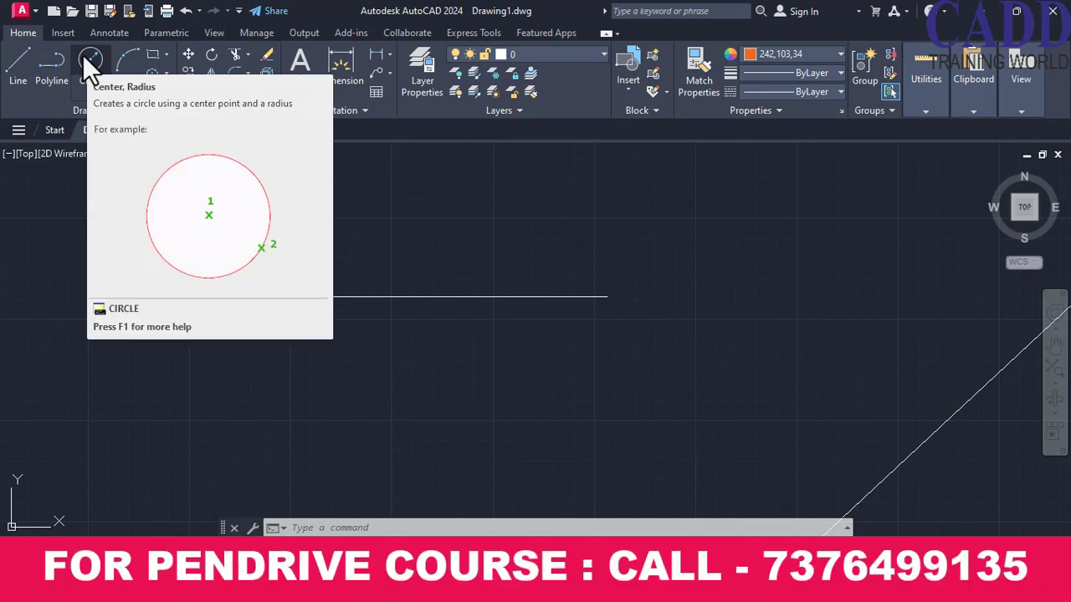
Draw a center-radius circle with radius 4 above the horizontal line
click(82, 55)
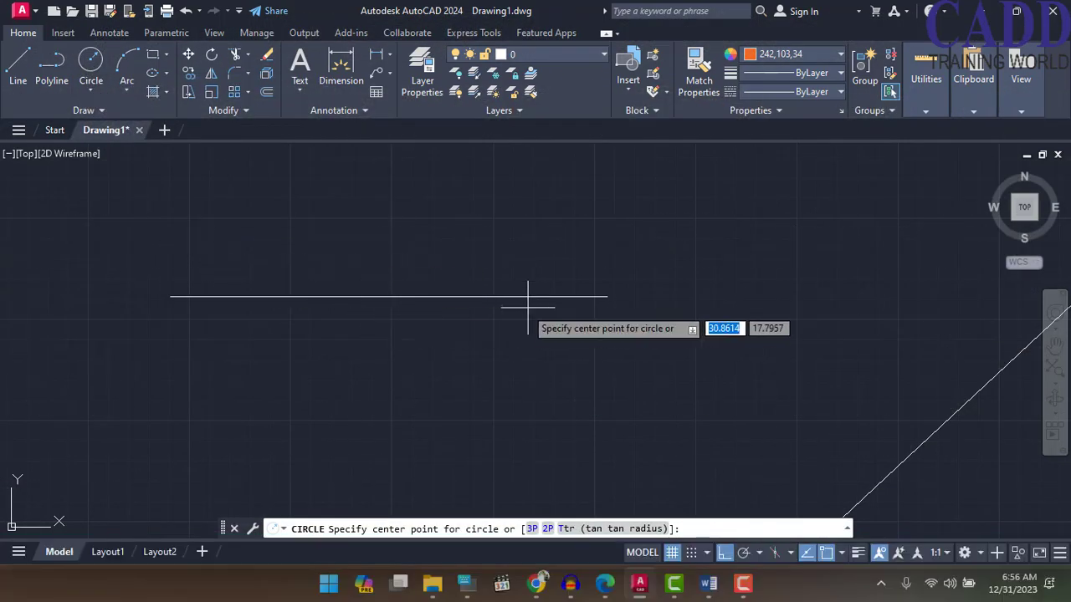
scroll(510, 313, down, 2)
middle_drag(510, 313, 542, 404)
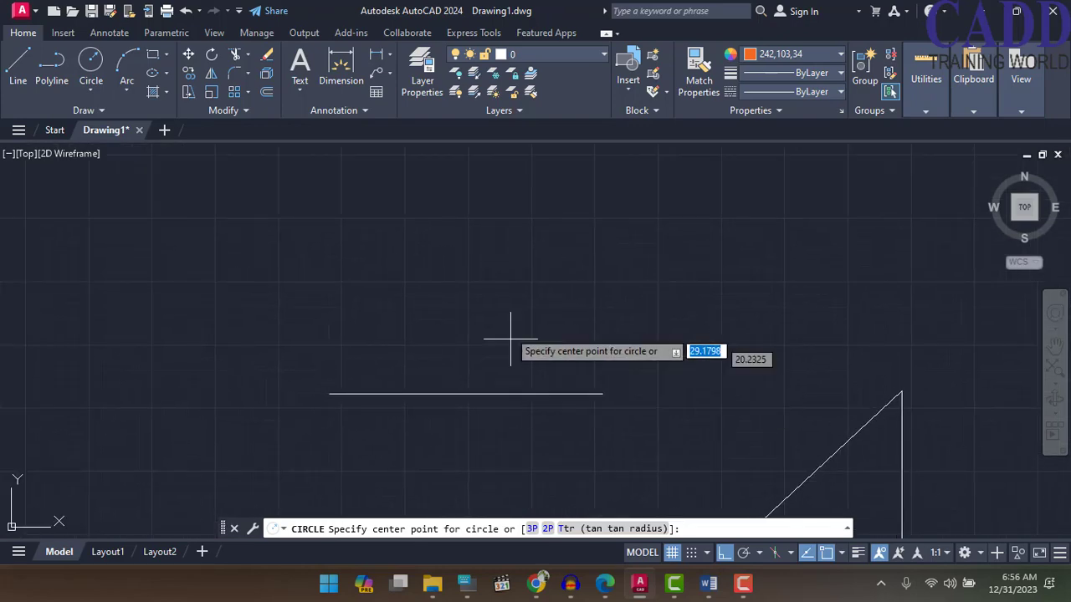
click(491, 234)
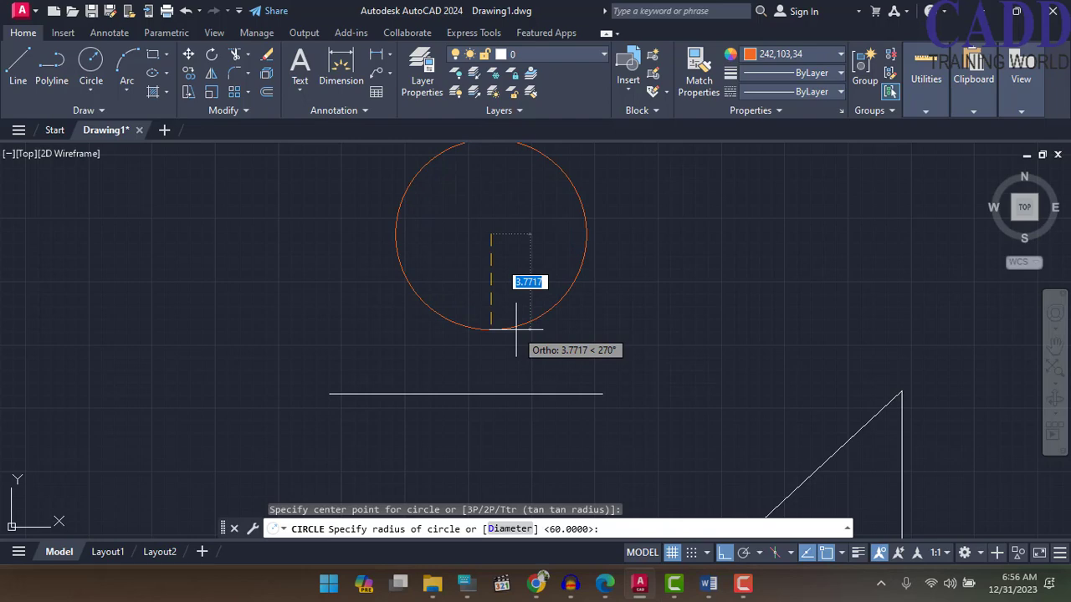
text(4)
key(Return)
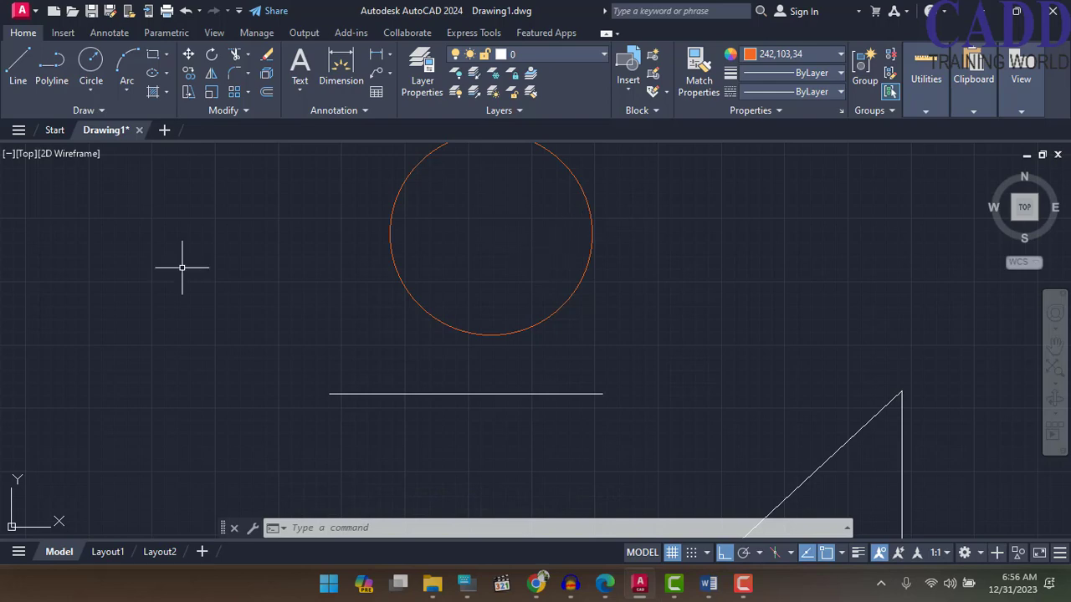
Draw a center-diameter circle with diameter 3 in the empty area to the right of the large circle
click(75, 95)
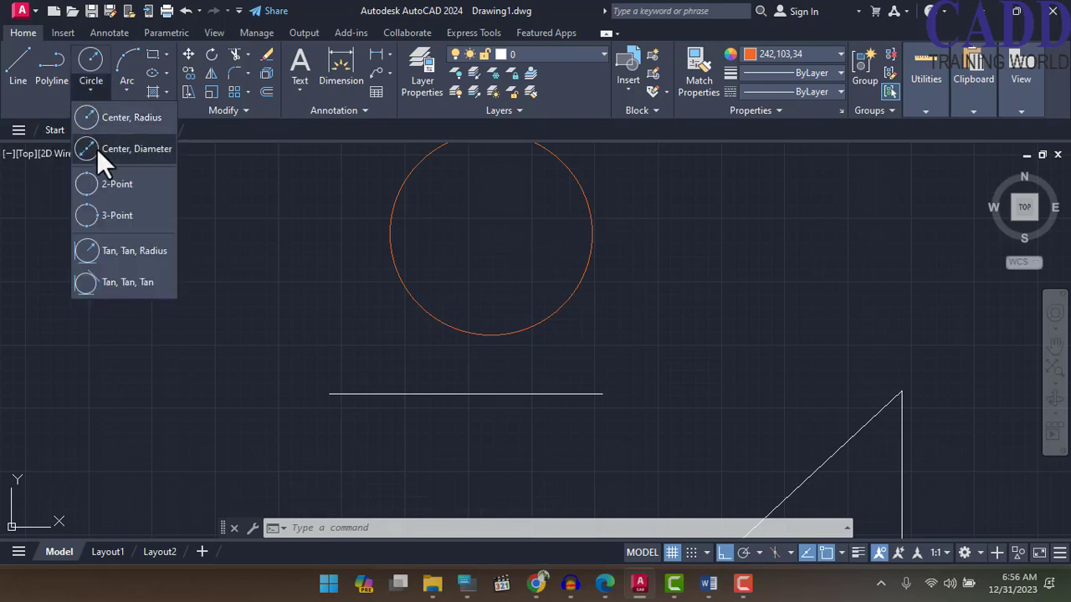
click(96, 148)
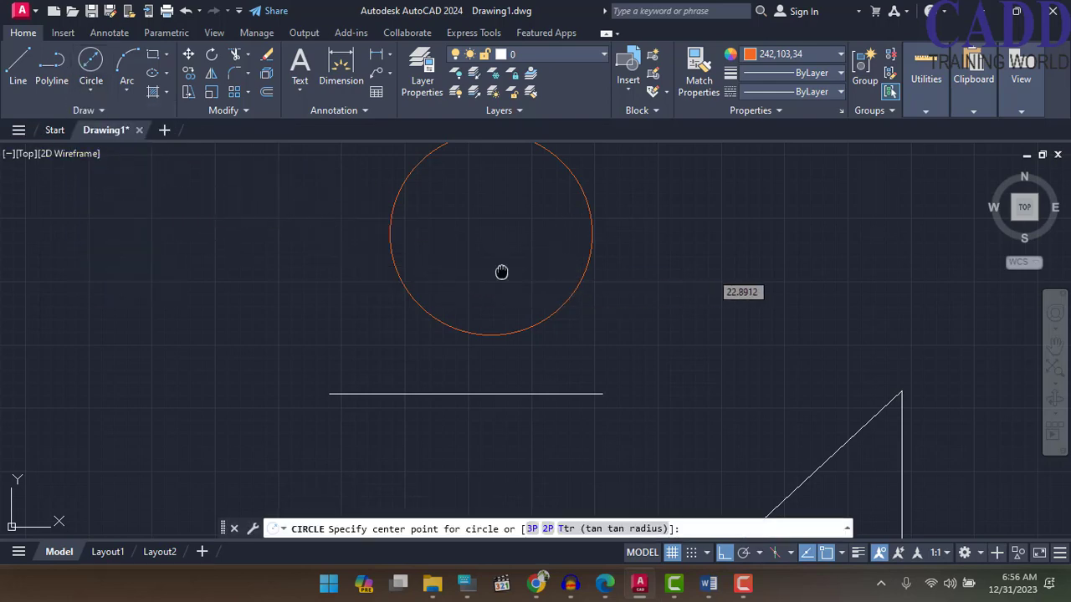
middle_drag(502, 271, 197, 331)
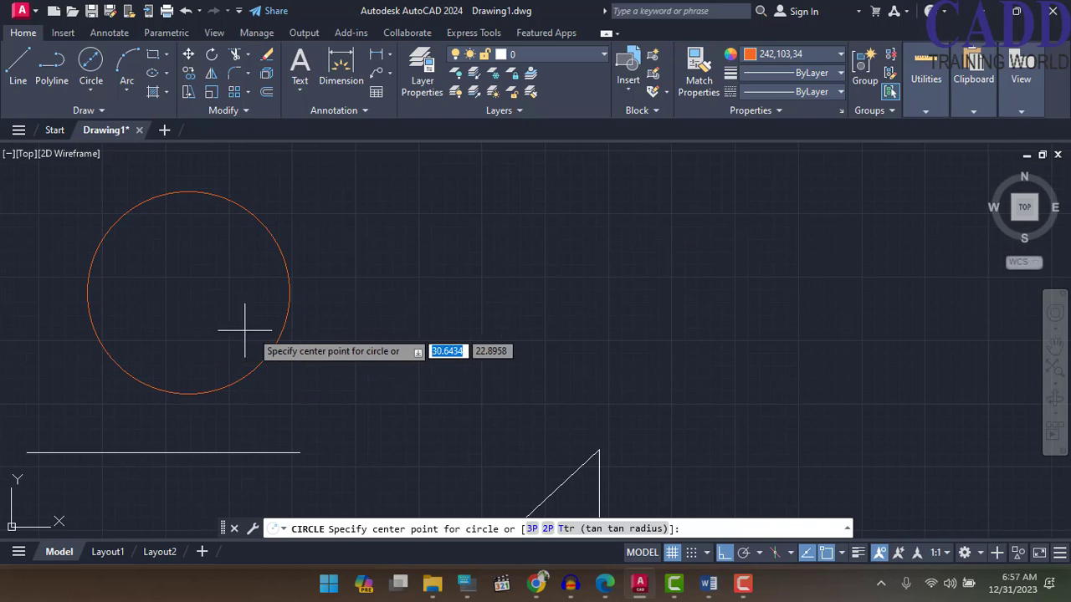
click(526, 276)
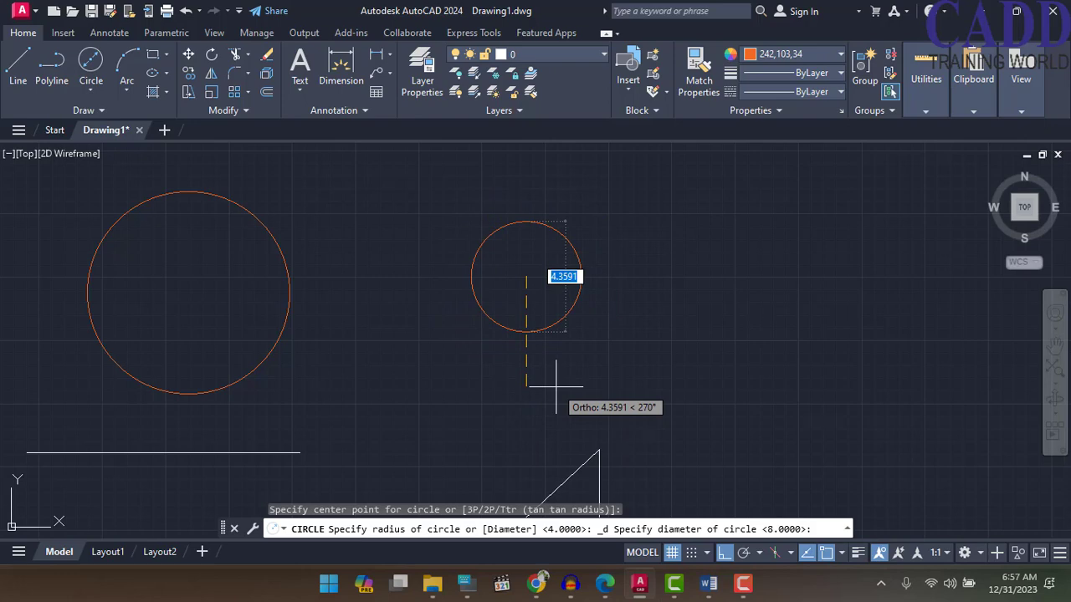
text(3)
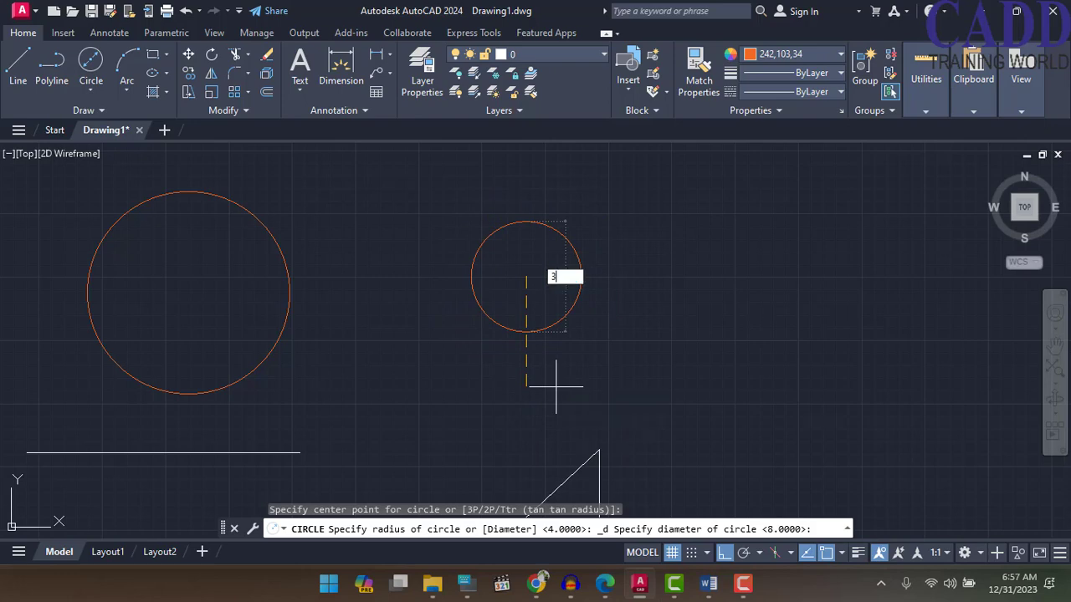
key(Return)
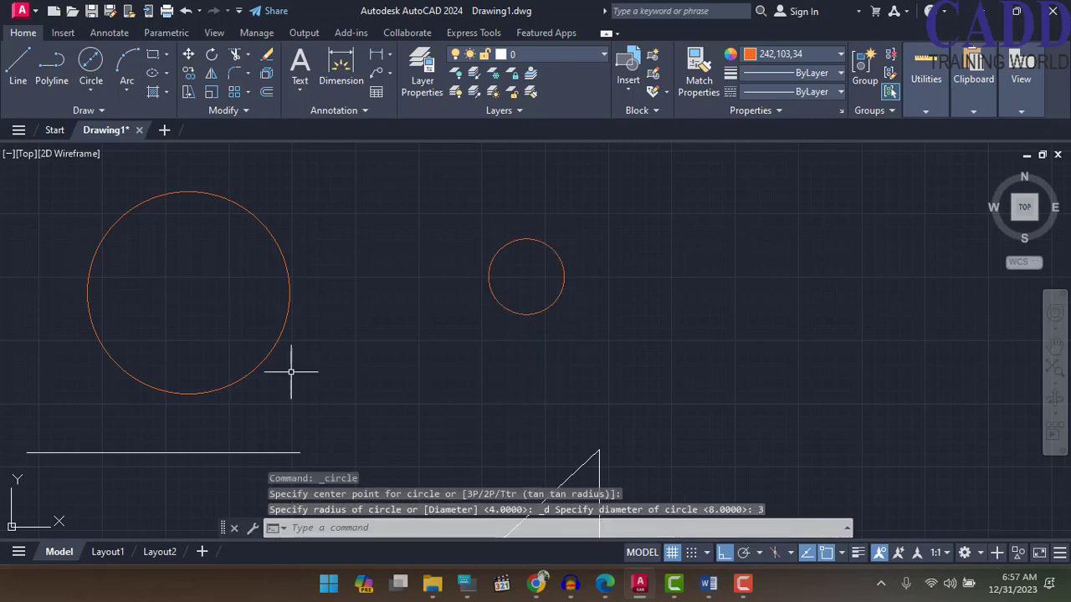
Erase the large circle above the horizontal line
middle_drag(215, 281, 403, 268)
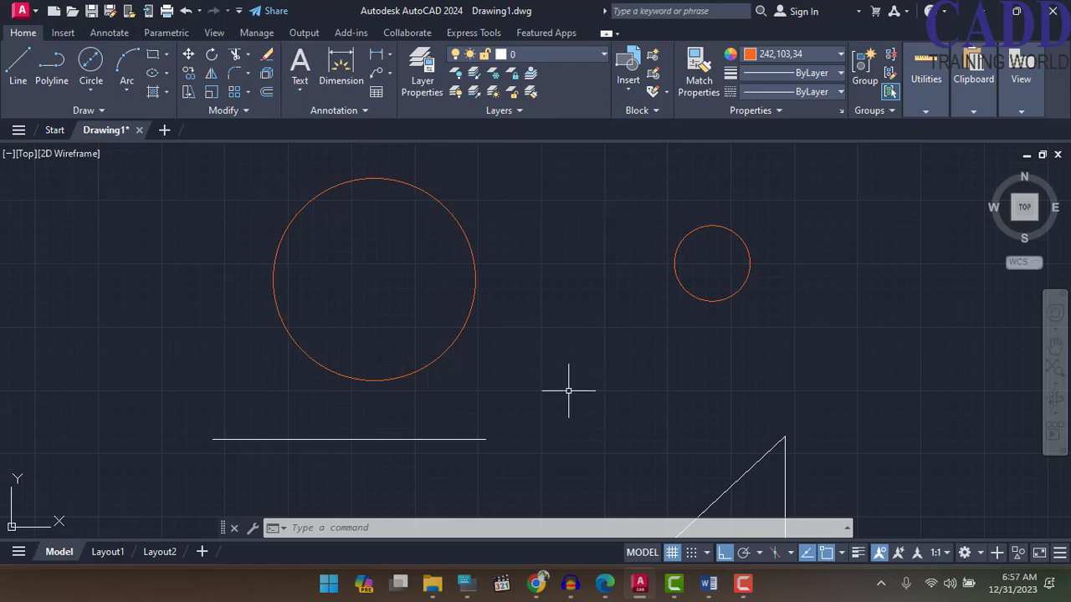
mouse_move(568, 390)
middle_down()
mouse_move(564, 251)
mouse_move(595, 359)
middle_up()
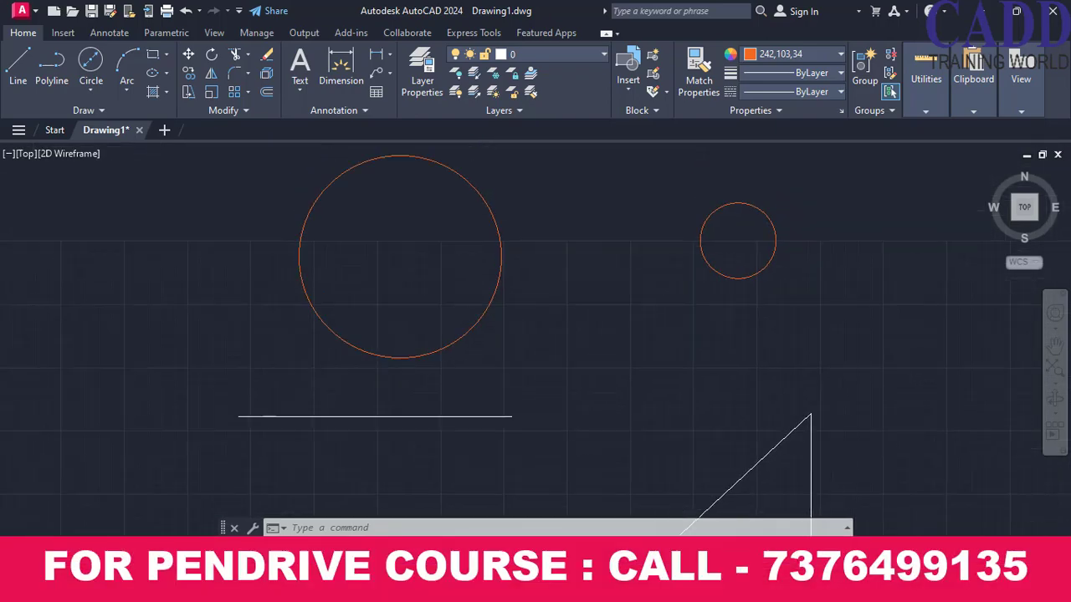
click(605, 270)
click(347, 277)
key(Delete)
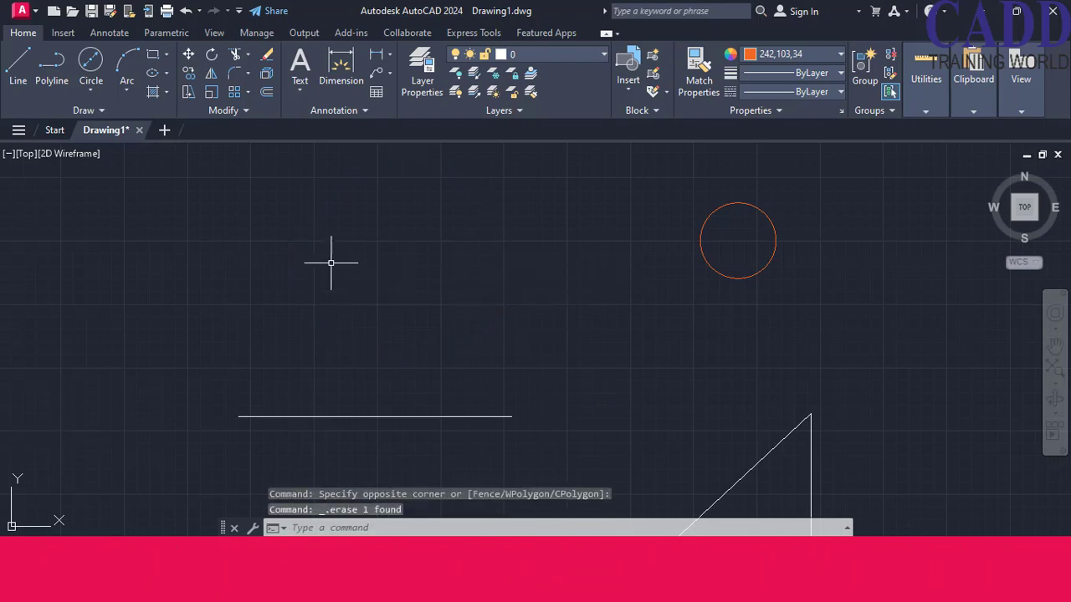
Draw a 2-point circle whose diameter runs between the two endpoints of the horizontal line
click(82, 89)
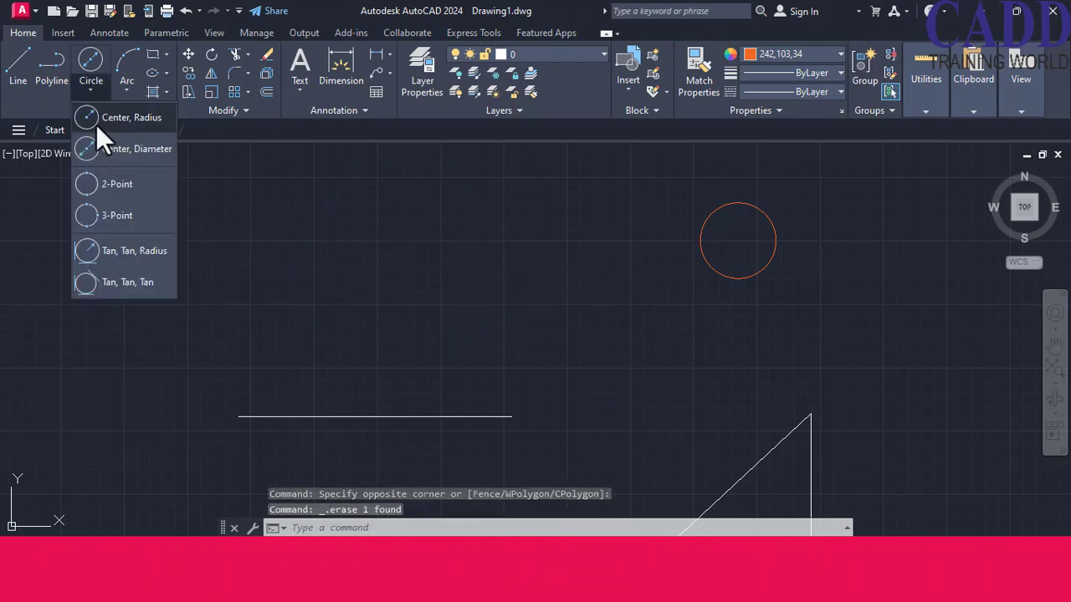
click(105, 190)
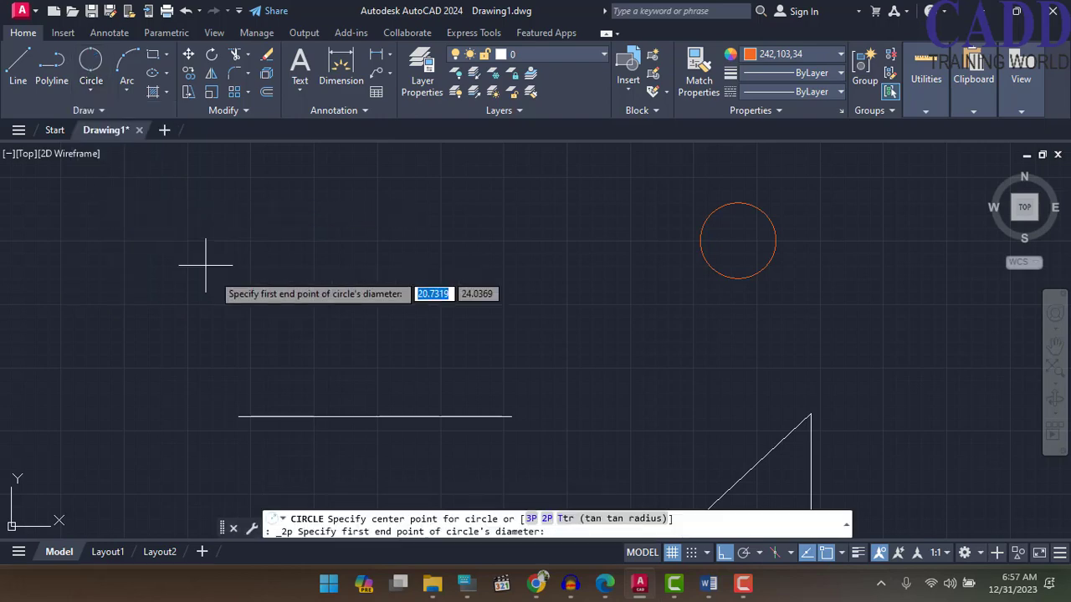
middle_drag(393, 336, 414, 258)
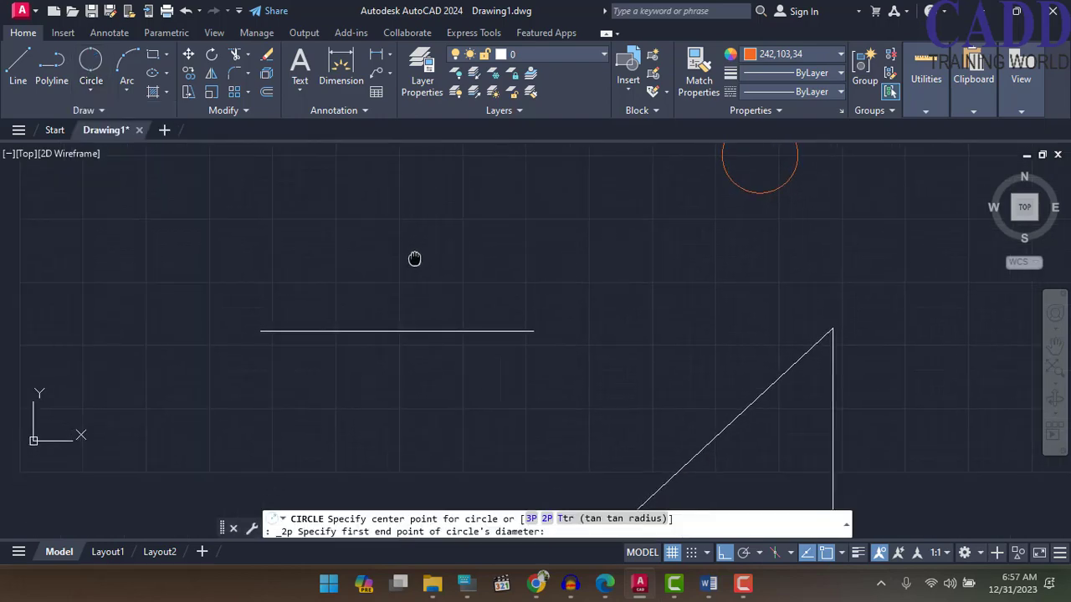
click(261, 331)
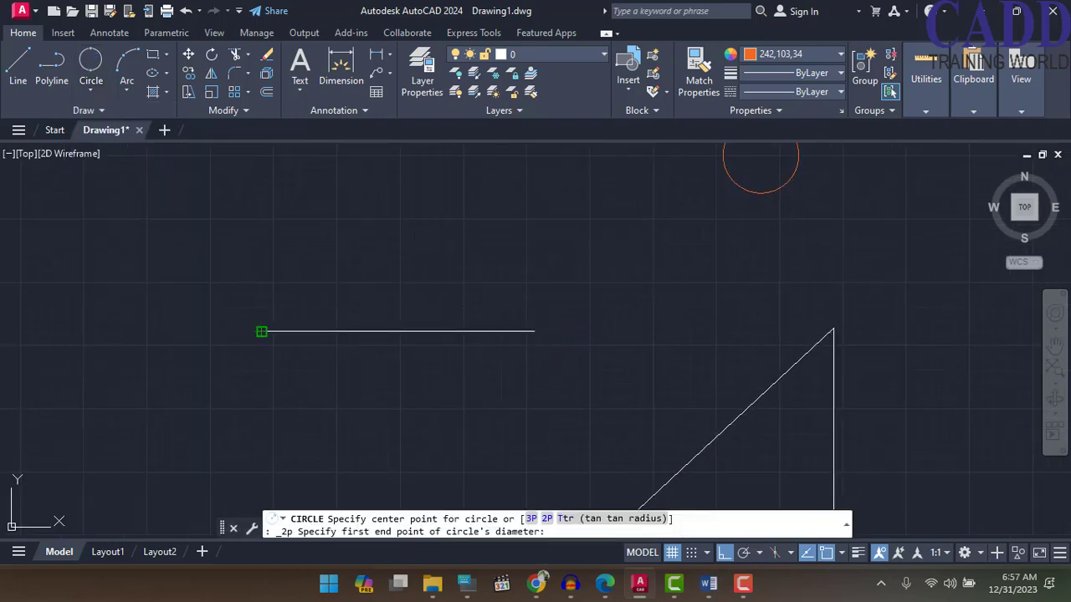
click(532, 331)
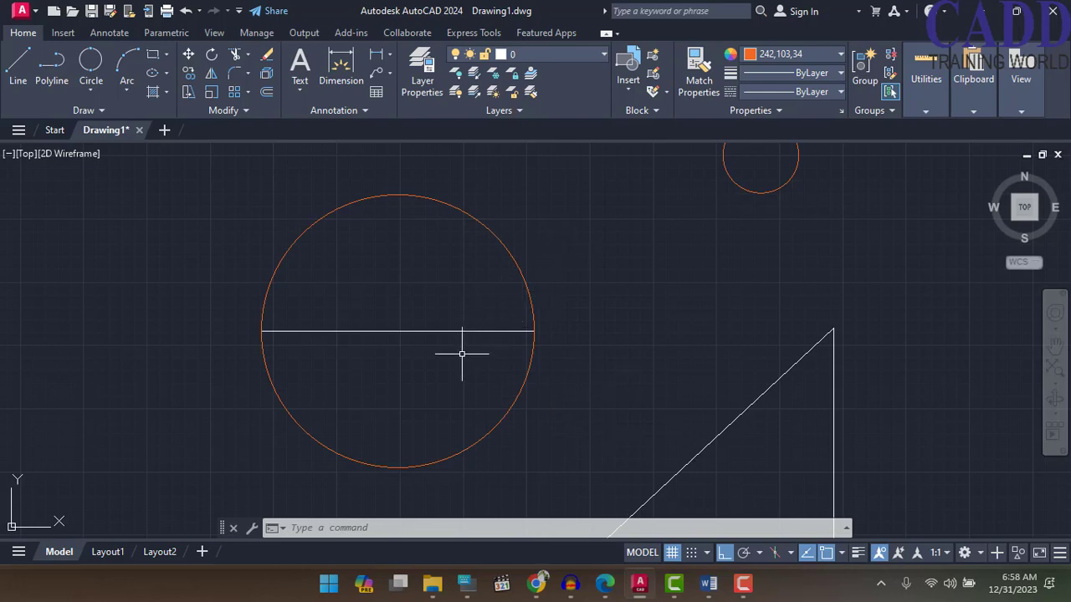
Draw a 3-point circle through the three corners of the right triangle
mouse_move(469, 349)
middle_down()
mouse_move(421, 292)
mouse_move(384, 280)
mouse_move(439, 363)
middle_up()
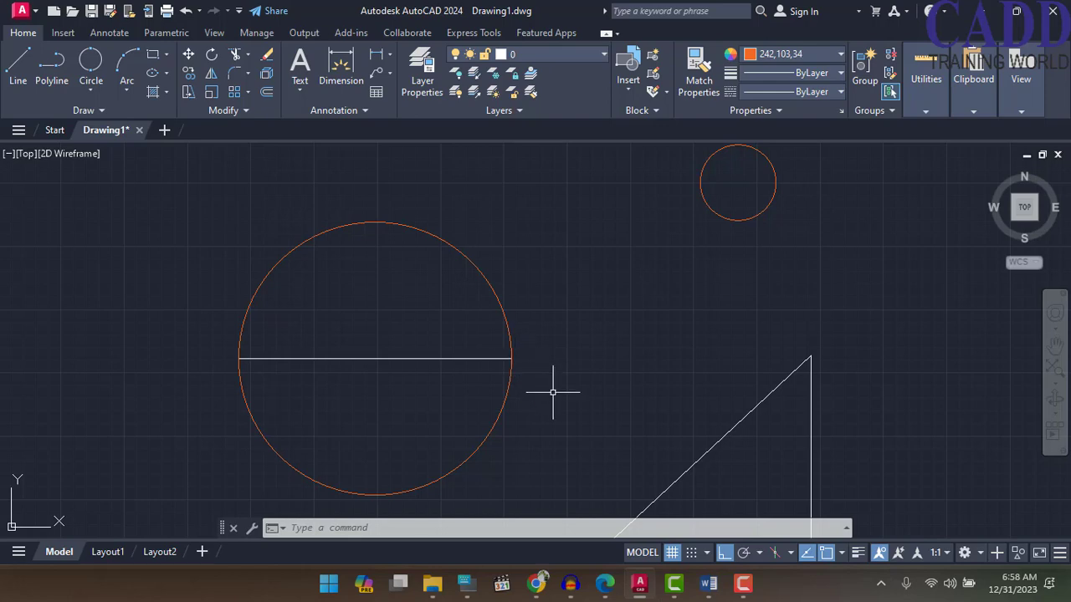
mouse_move(554, 388)
middle_down()
mouse_move(544, 148)
mouse_move(518, 174)
mouse_move(510, 216)
middle_up()
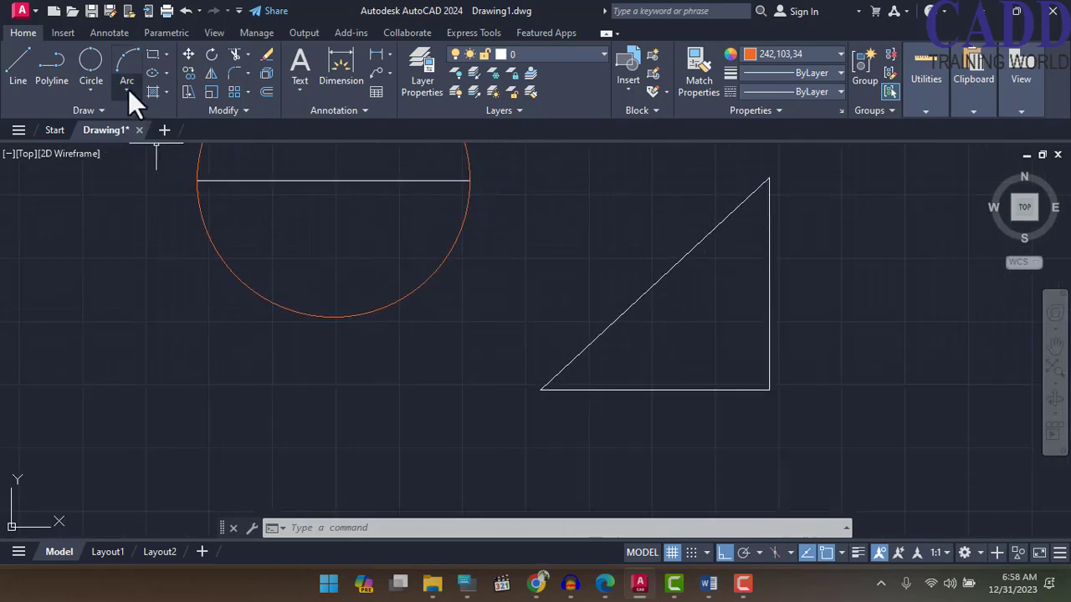
click(89, 87)
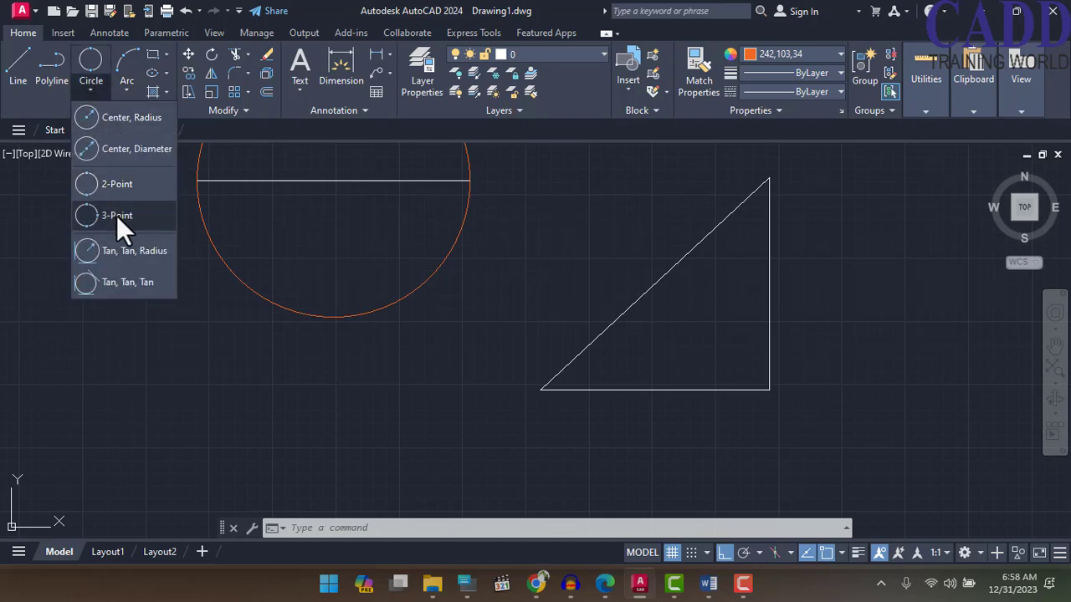
click(93, 216)
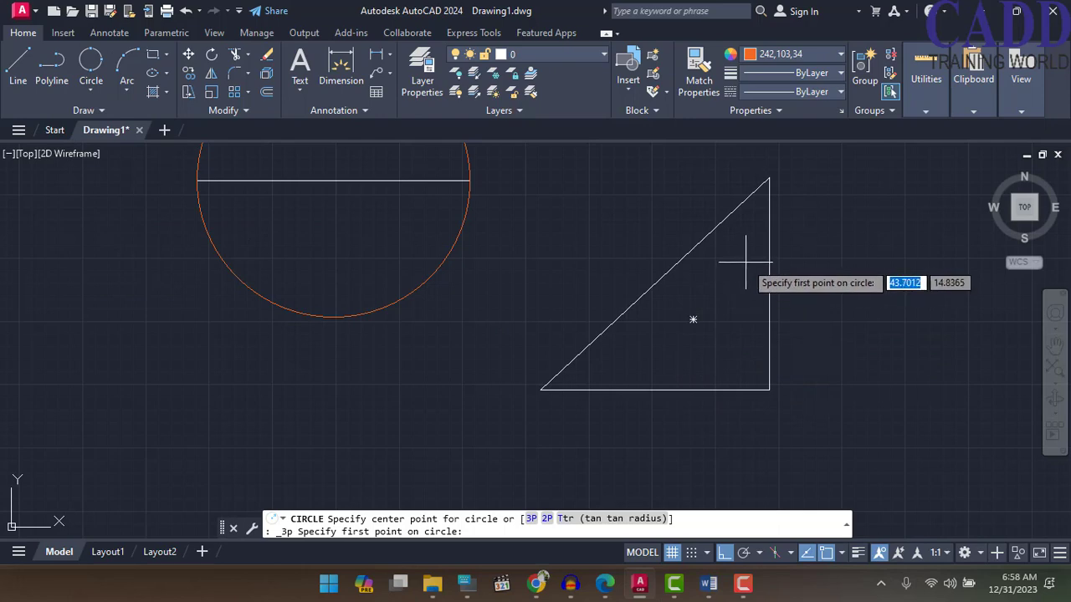
click(769, 178)
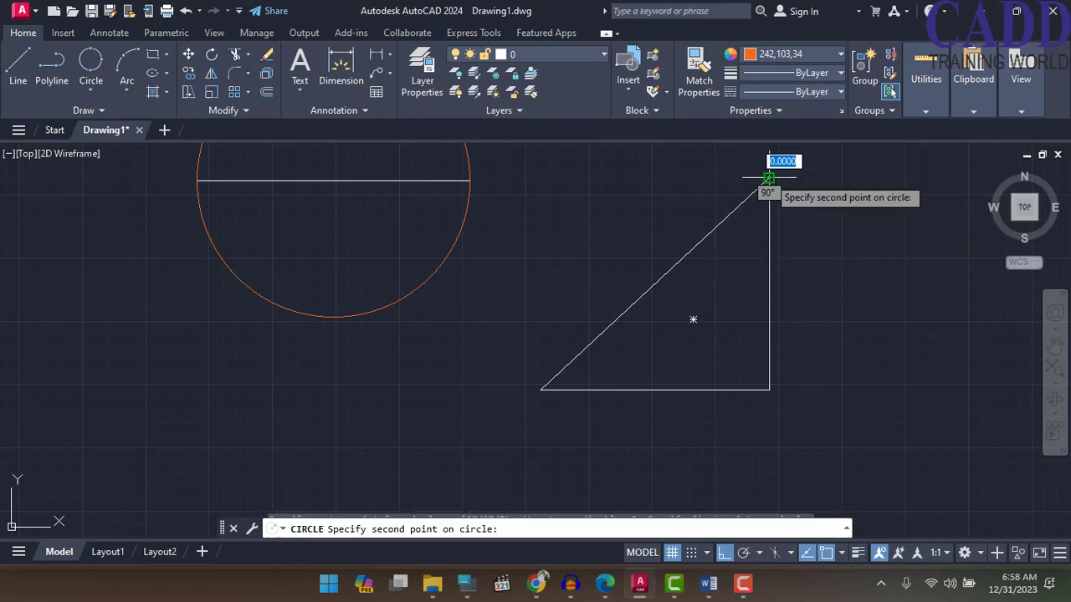
click(769, 387)
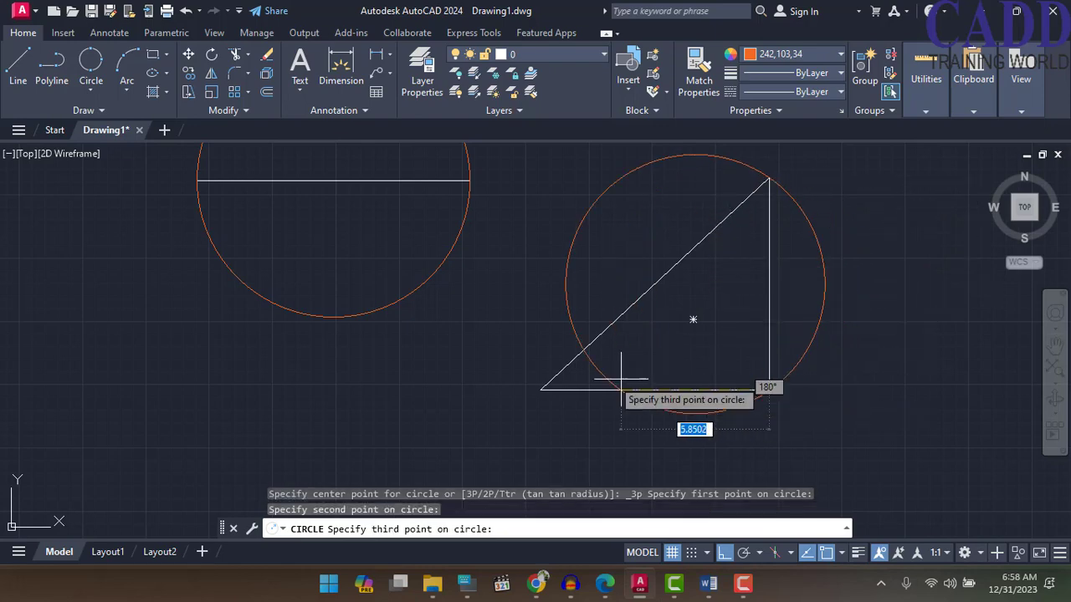
click(540, 389)
Draw a Tan, Tan, Radius circle with radius 10 tangent to the vertical and horizontal lines of the L shape
mouse_move(445, 445)
middle_down()
mouse_move(461, 497)
mouse_move(460, 287)
middle_up()
scroll(459, 249, down, 4)
scroll(459, 248, down, 2)
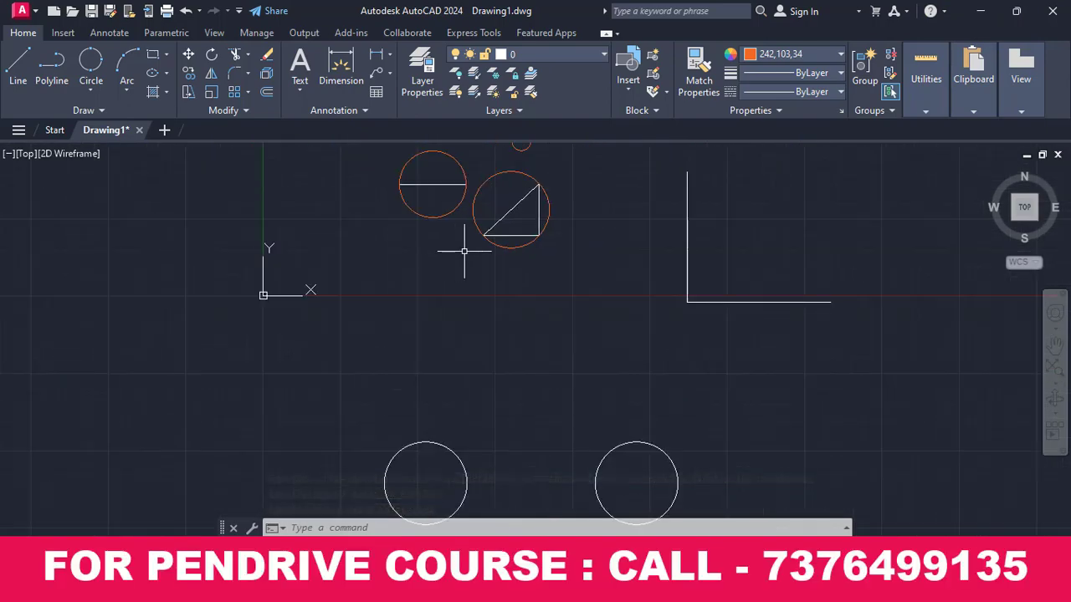
click(102, 82)
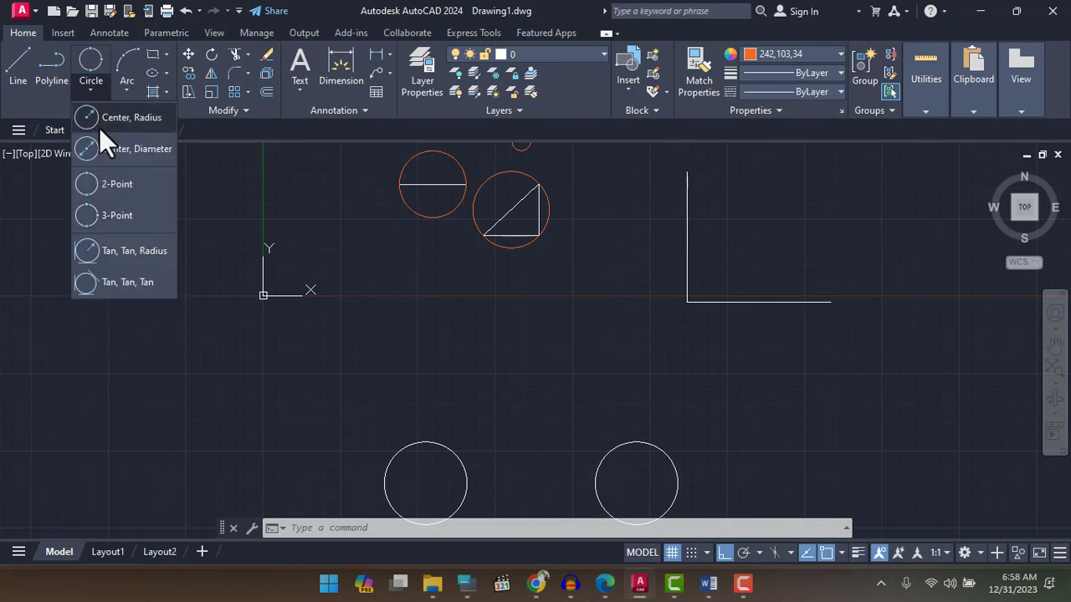
click(122, 251)
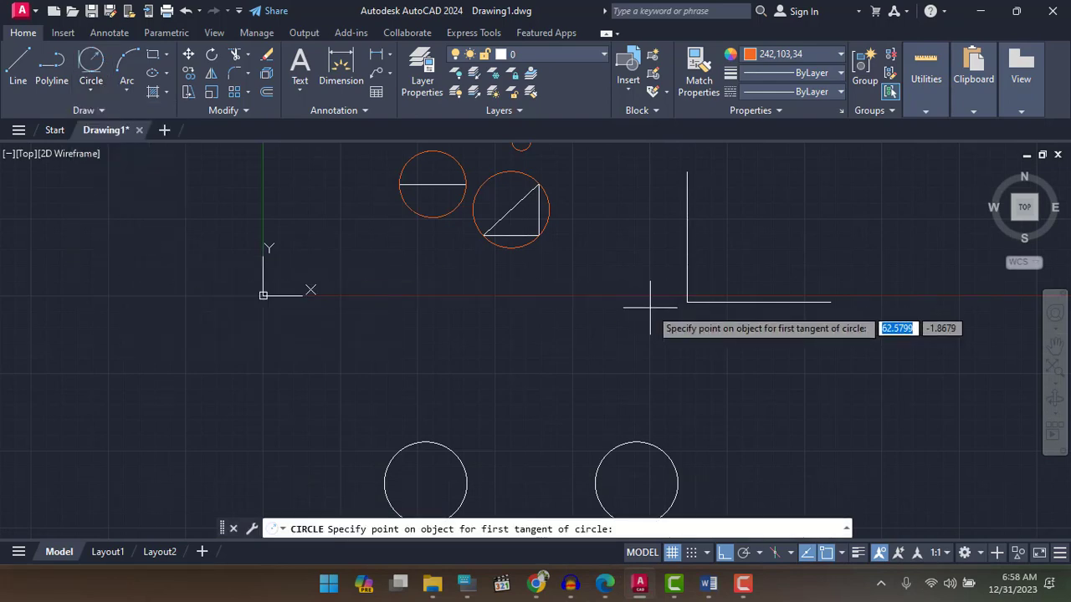
scroll(800, 215, up, 2)
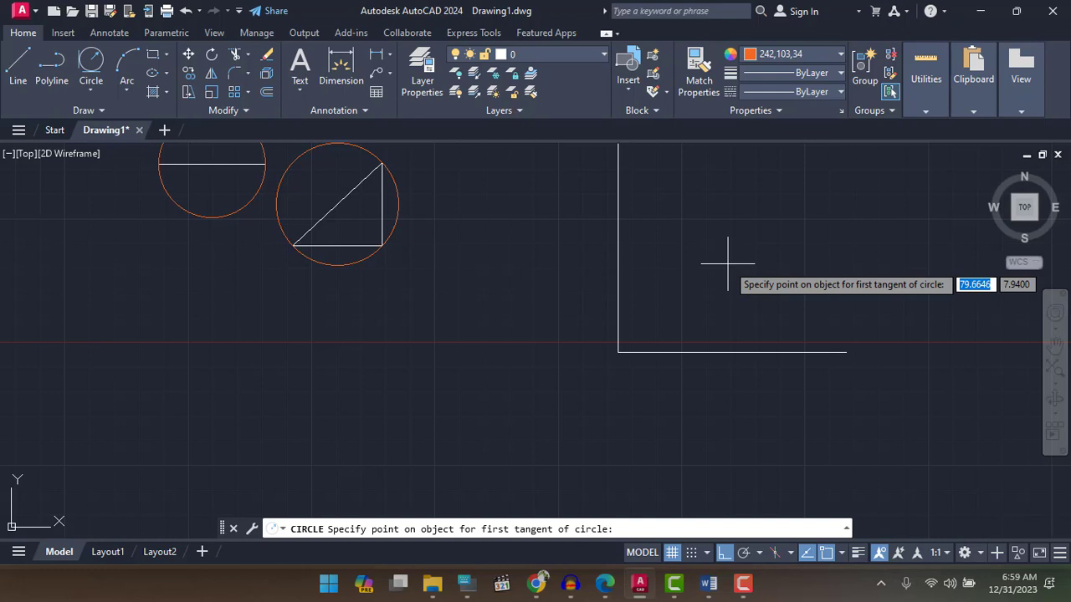
click(624, 234)
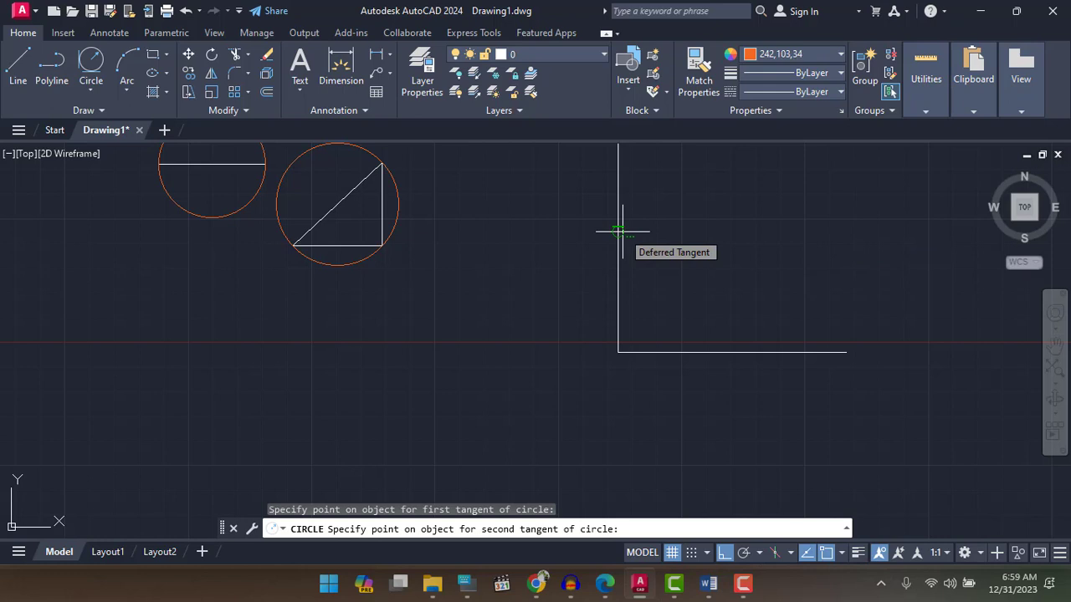
click(747, 347)
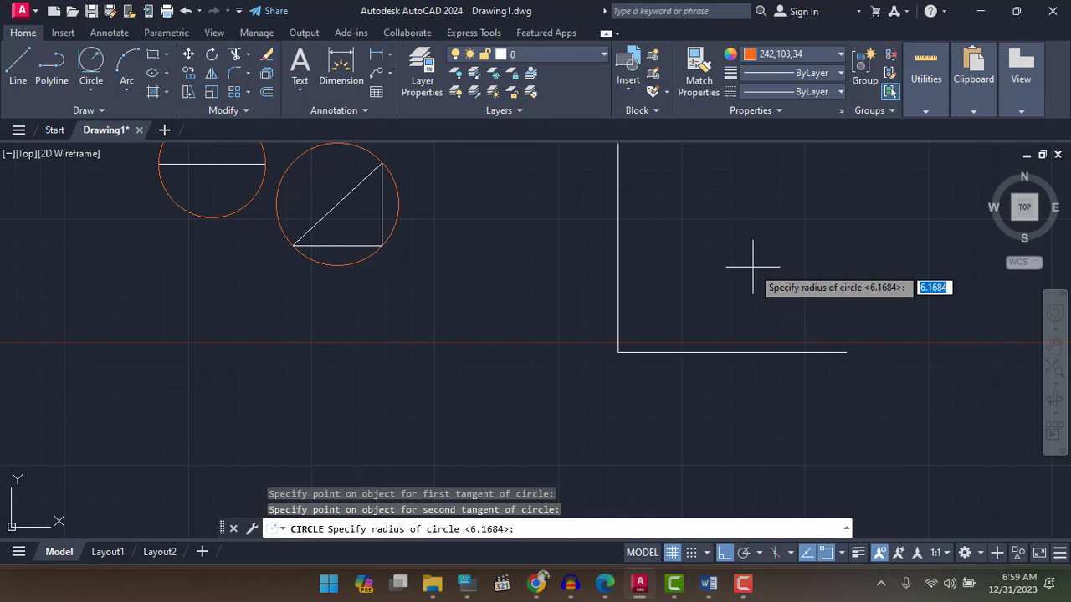
text(10)
key(Return)
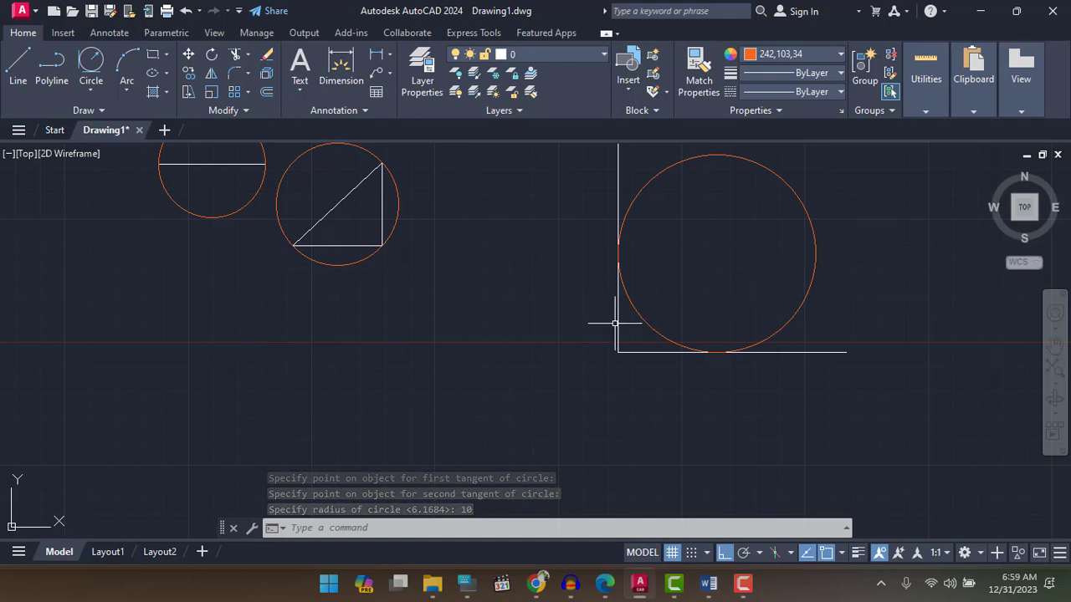
Draw a Tan, Tan, Radius circle with radius 30 tangent to the outer sides of the two equal white circles below the L shape
scroll(644, 302, down, 5)
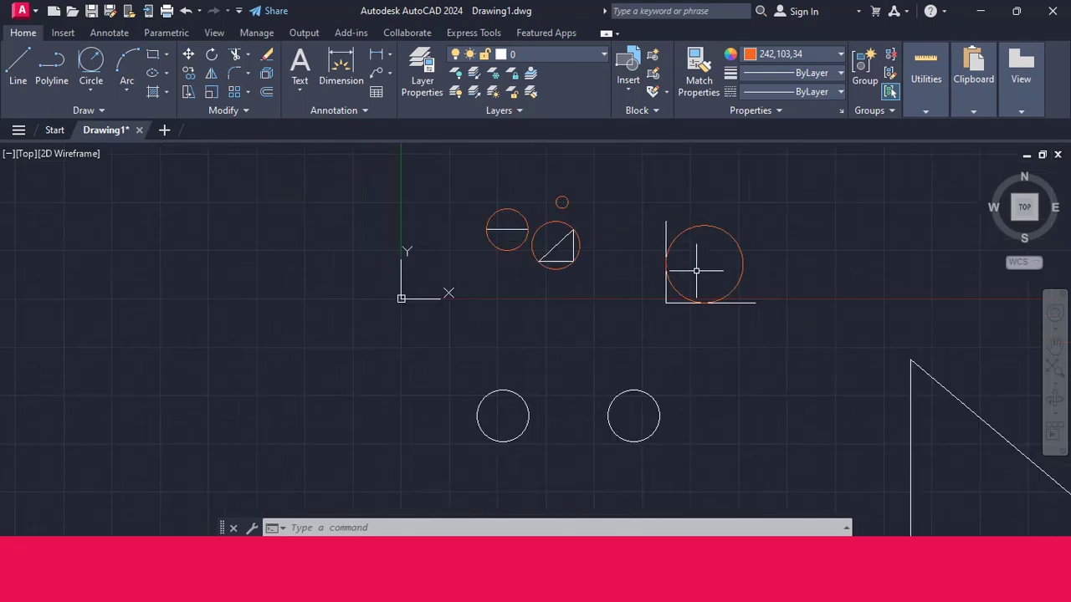
scroll(698, 270, up, 2)
middle_drag(697, 270, 713, 180)
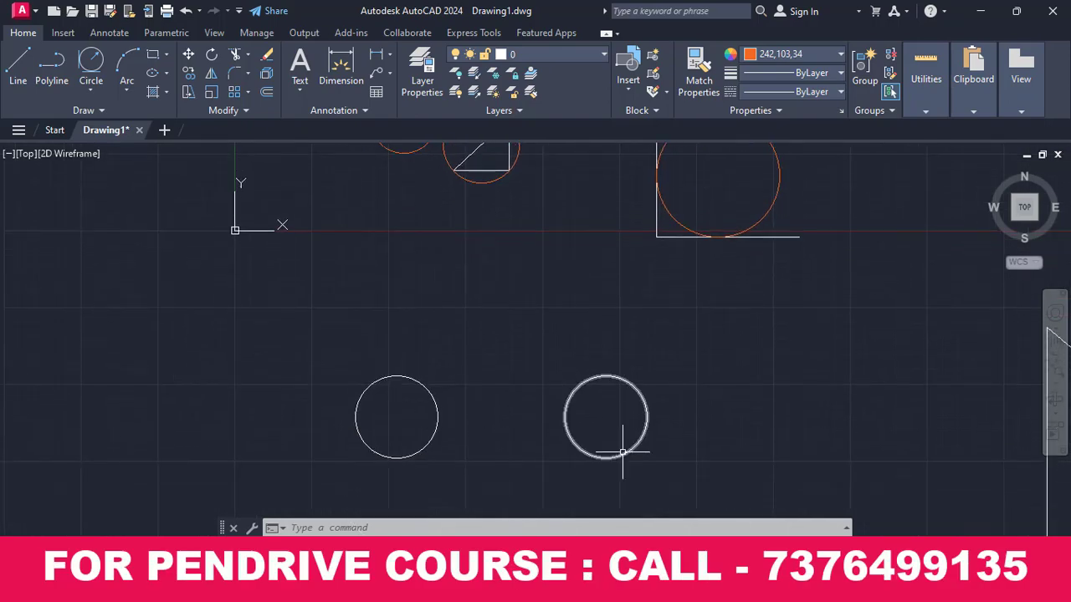
middle_drag(627, 443, 689, 423)
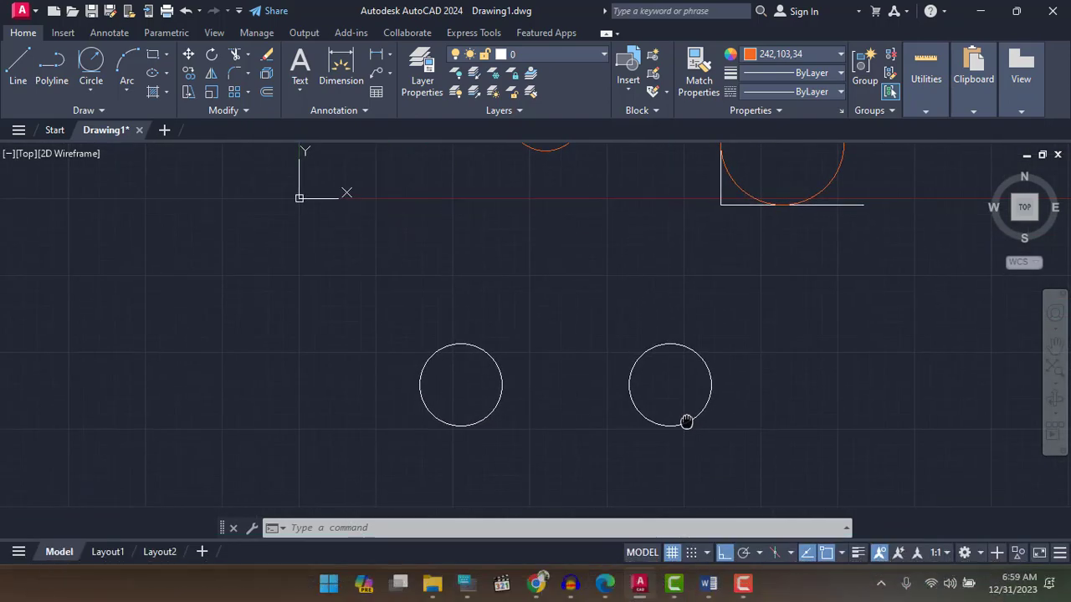
middle_drag(686, 422, 700, 371)
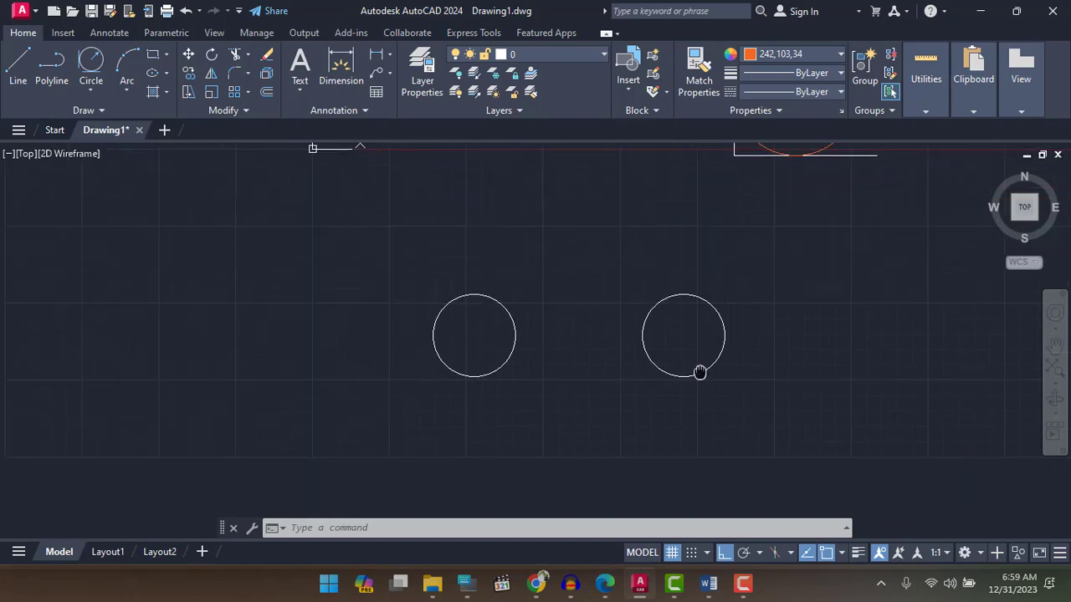
scroll(474, 310, up, 3)
middle_drag(461, 315, 194, 277)
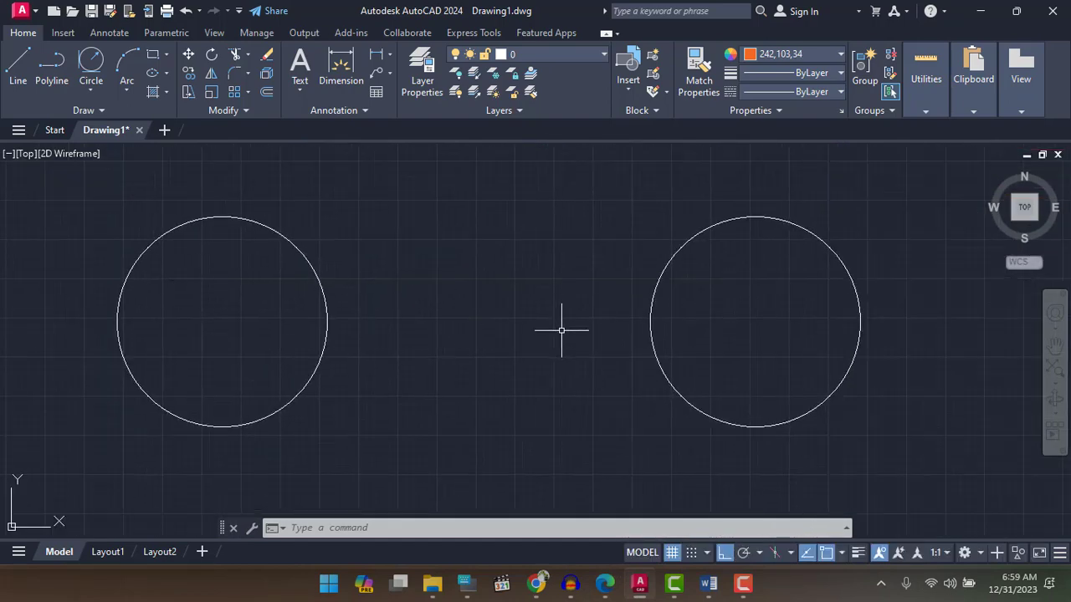
scroll(569, 309, down, 6)
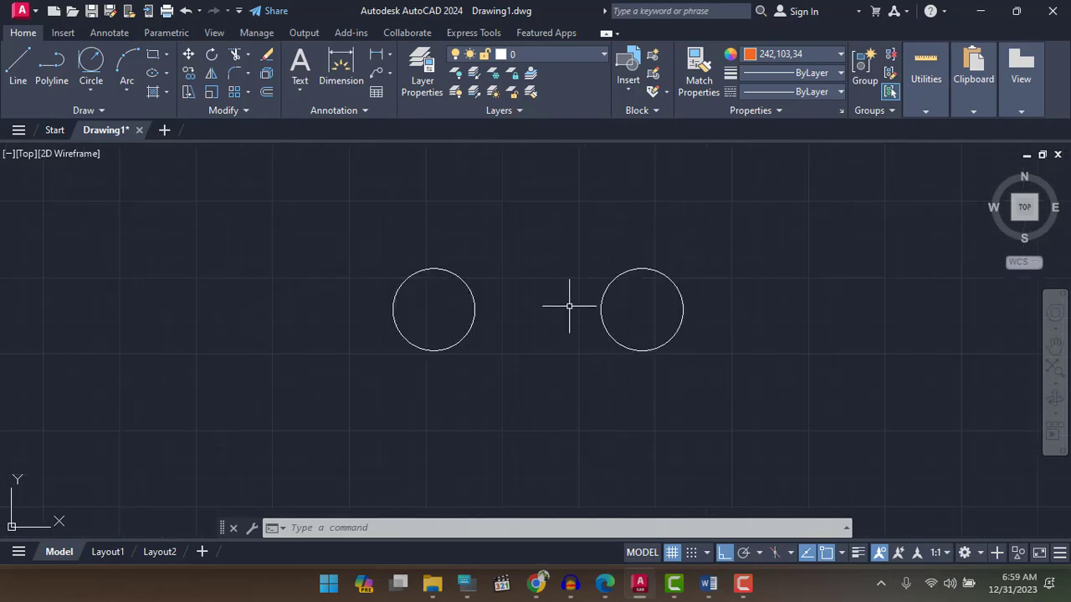
click(94, 92)
click(134, 251)
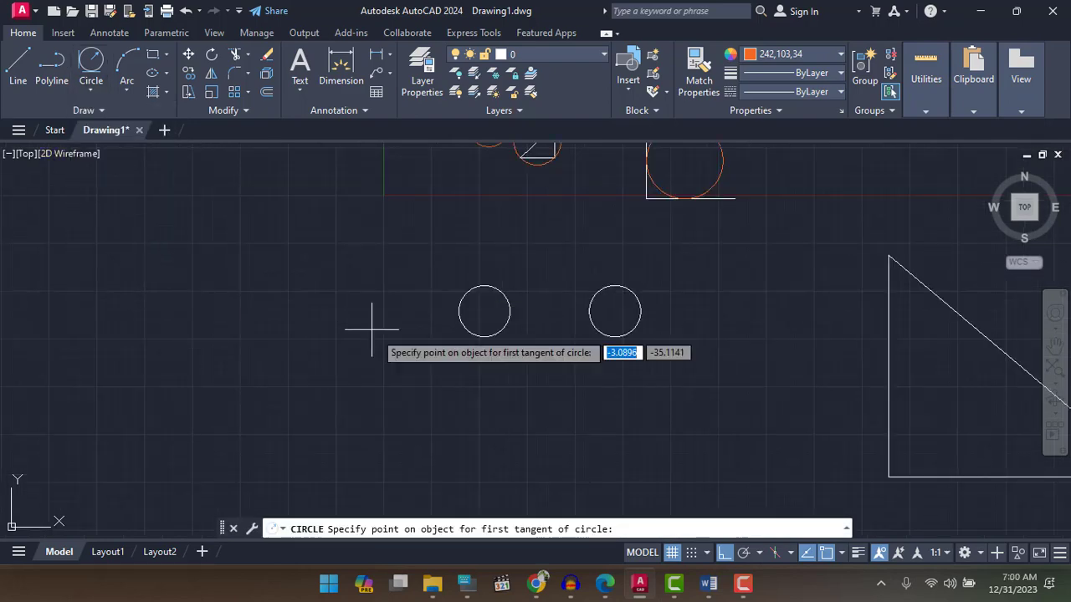
click(460, 309)
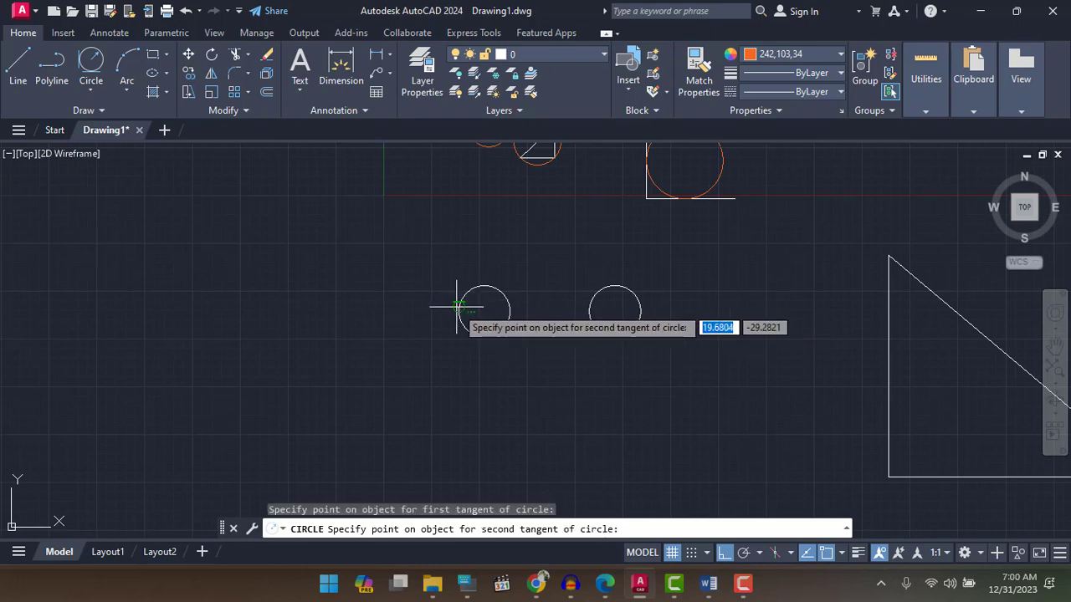
click(640, 310)
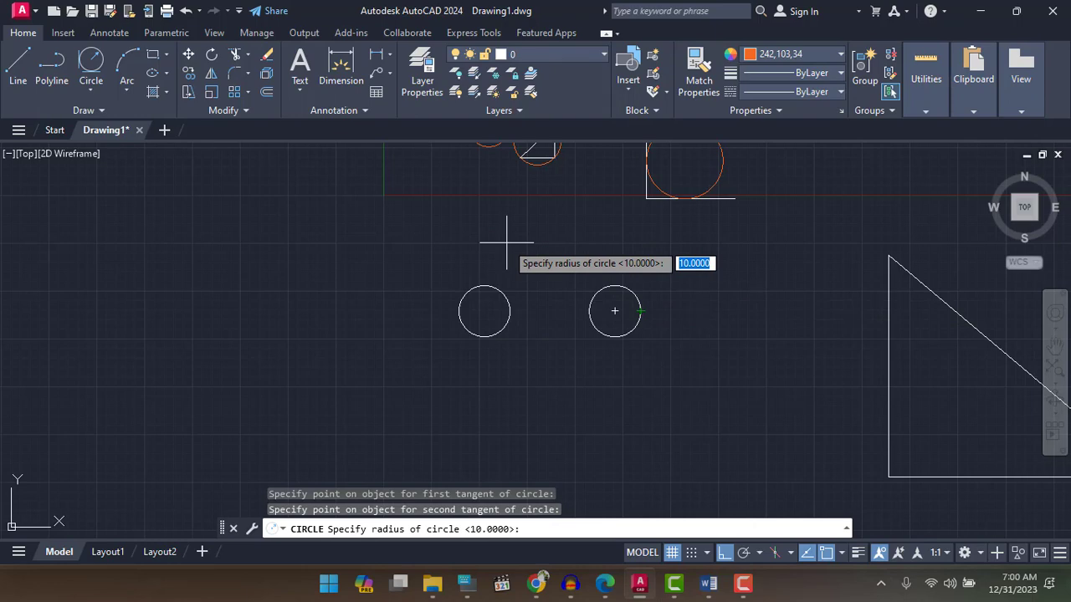
text(30)
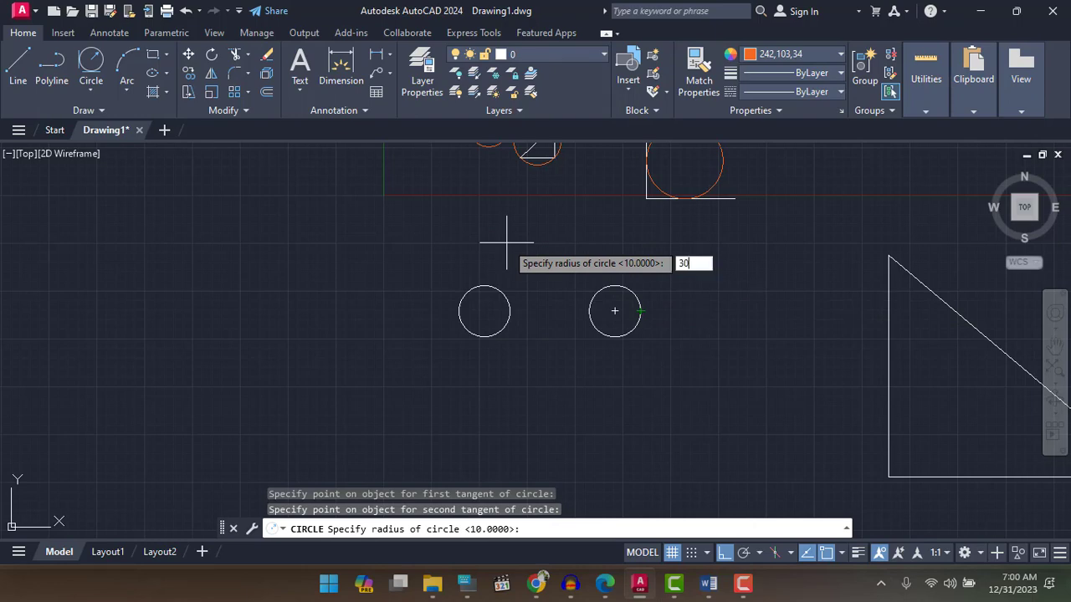
key(Return)
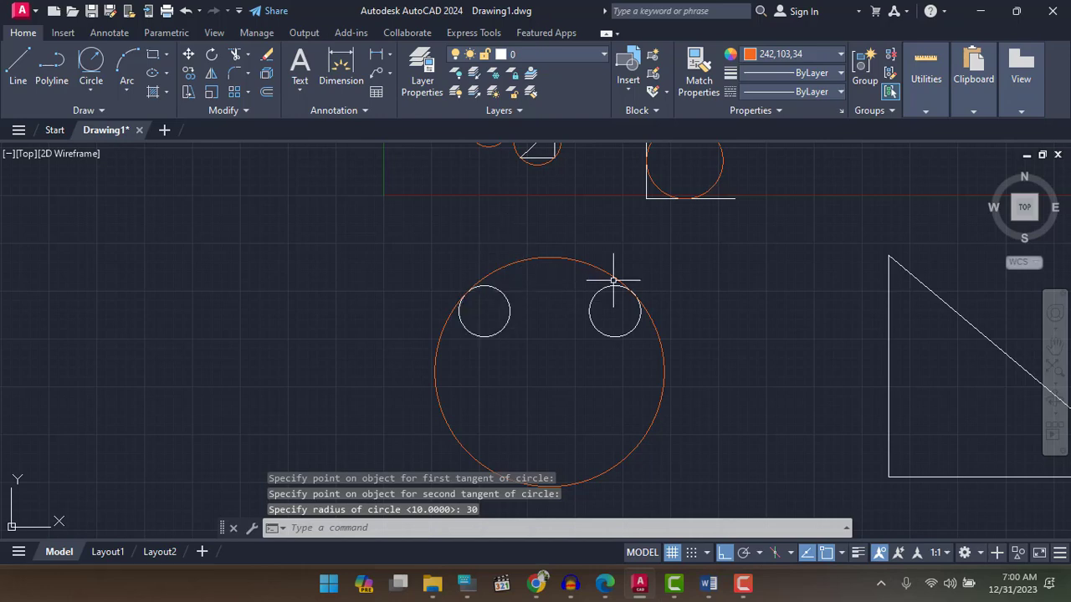
Draw a Tan, Tan, Tan circle inside the large right triangle, tangent to its hypotenuse, vertical side and horizontal base
mouse_move(599, 391)
middle_down()
mouse_move(541, 203)
mouse_move(537, 274)
mouse_move(530, 222)
mouse_move(500, 158)
middle_up()
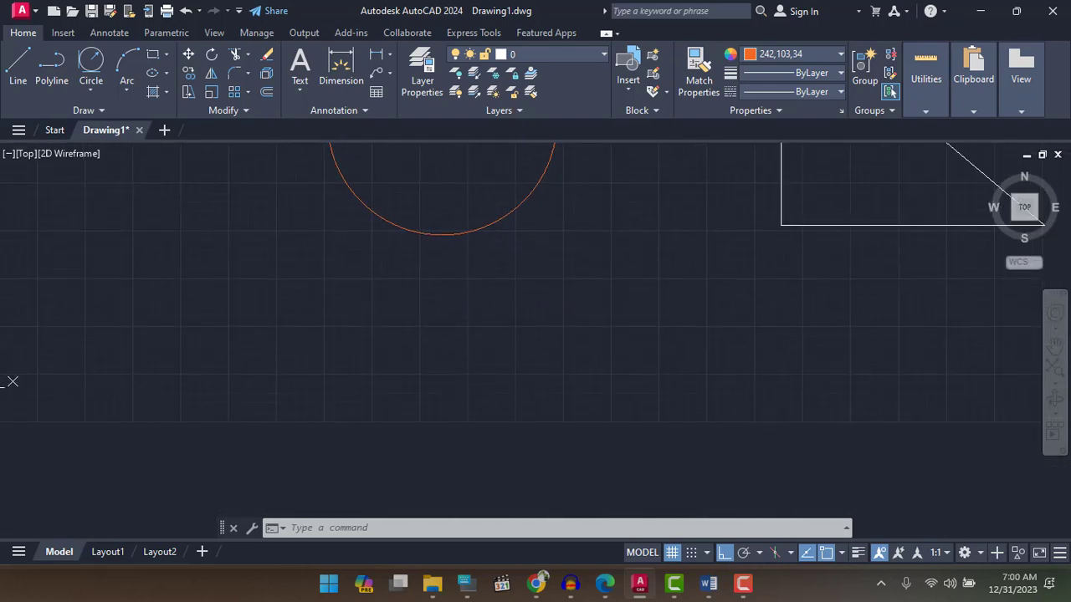
scroll(506, 186, down, 6)
scroll(543, 224, up, 2)
middle_drag(558, 233, 550, 386)
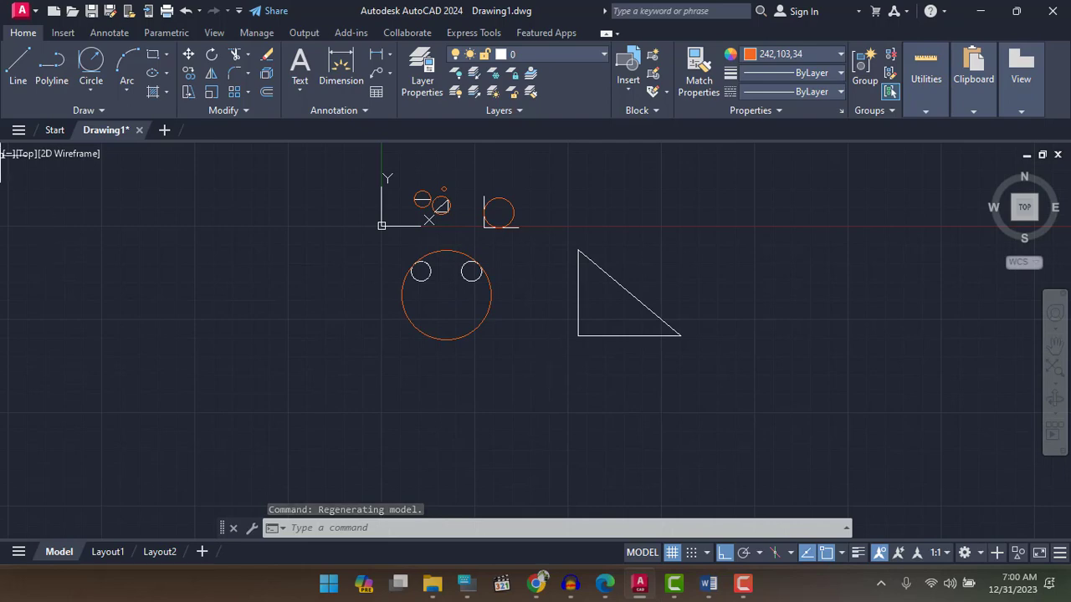
click(102, 90)
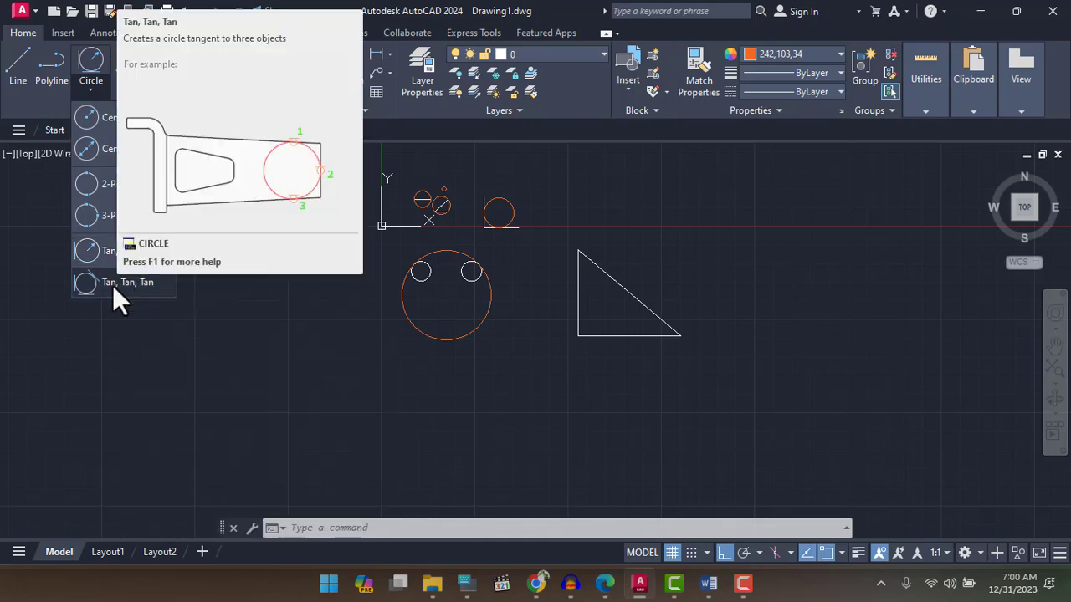
click(112, 284)
scroll(588, 310, up, 4)
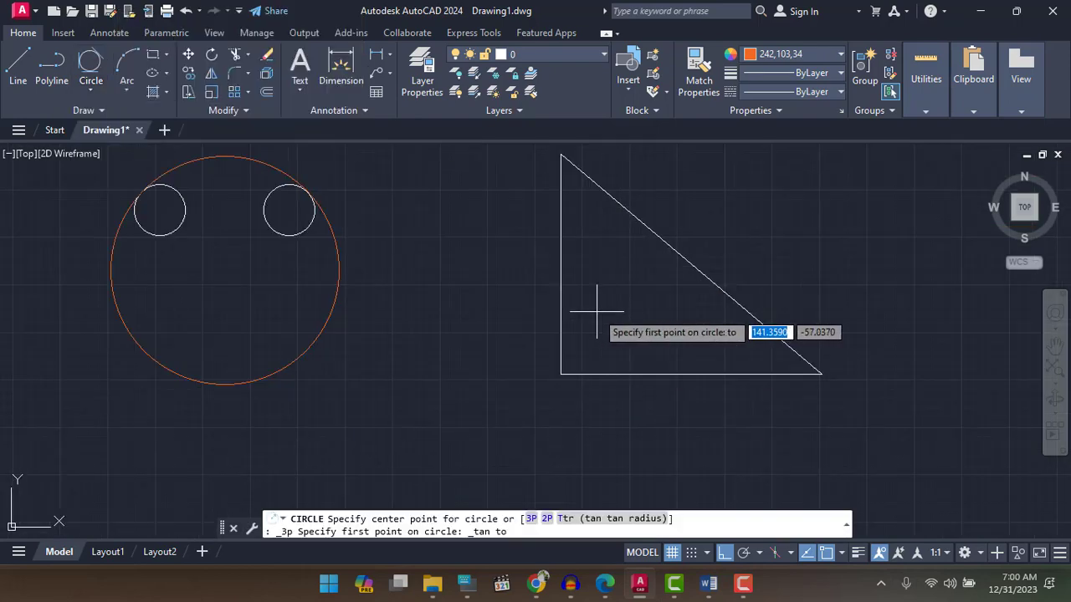
click(664, 242)
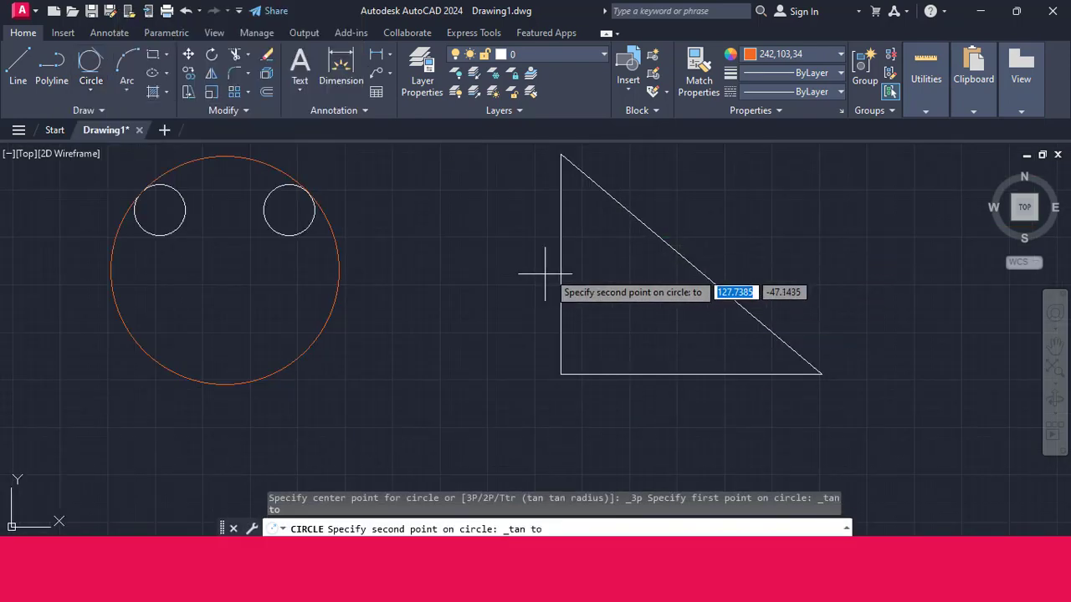
click(566, 266)
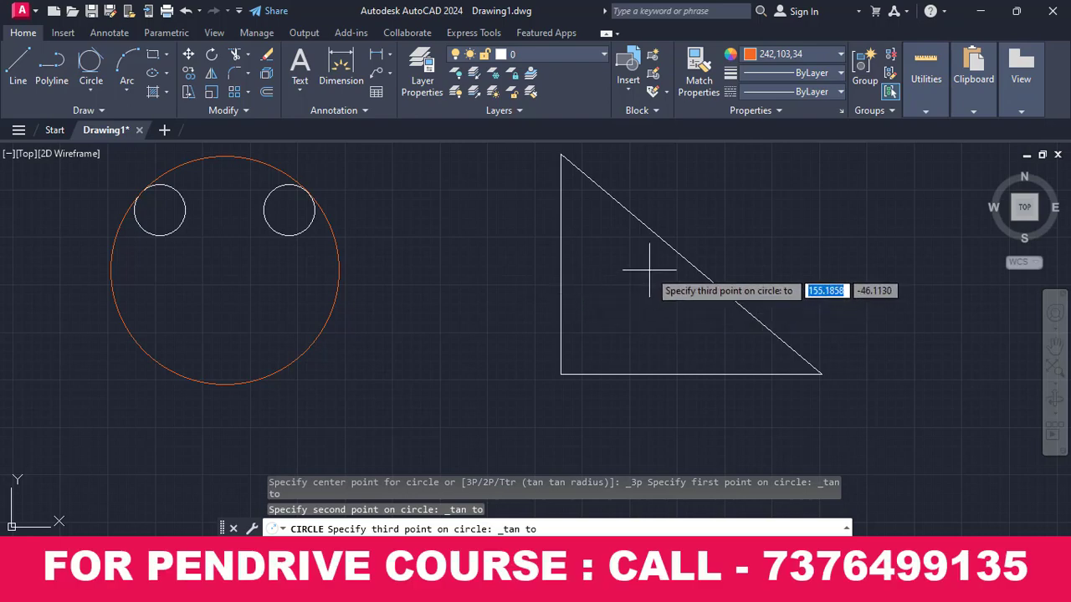
click(640, 368)
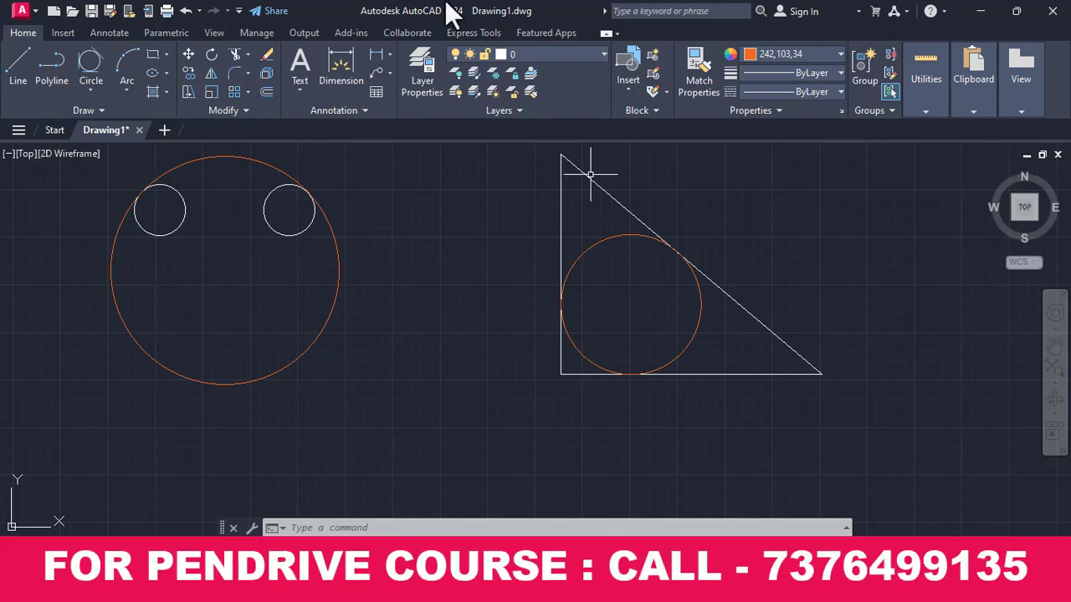
click(741, 586)
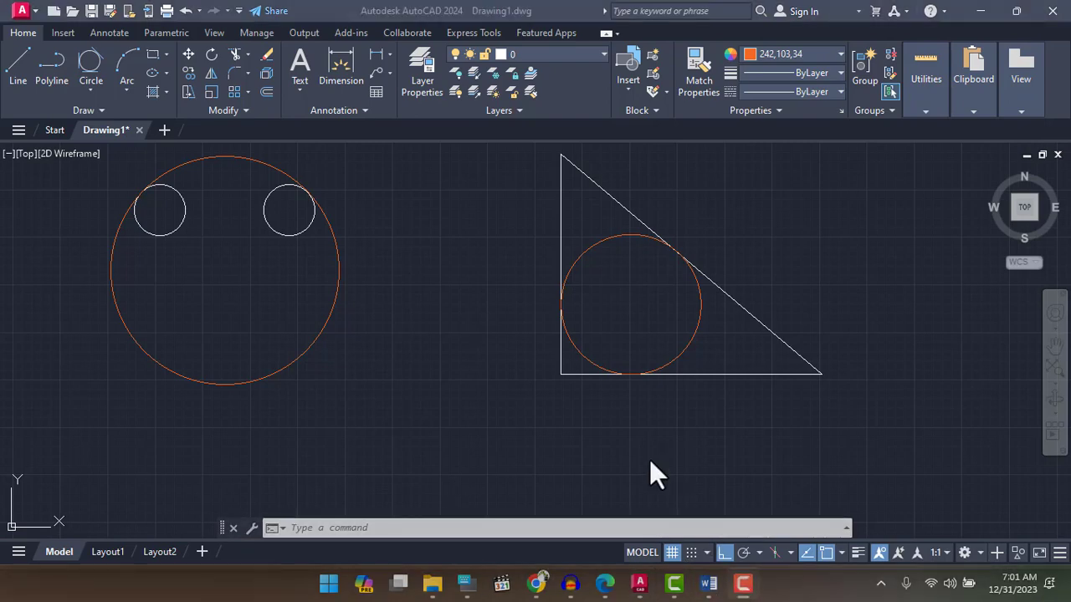